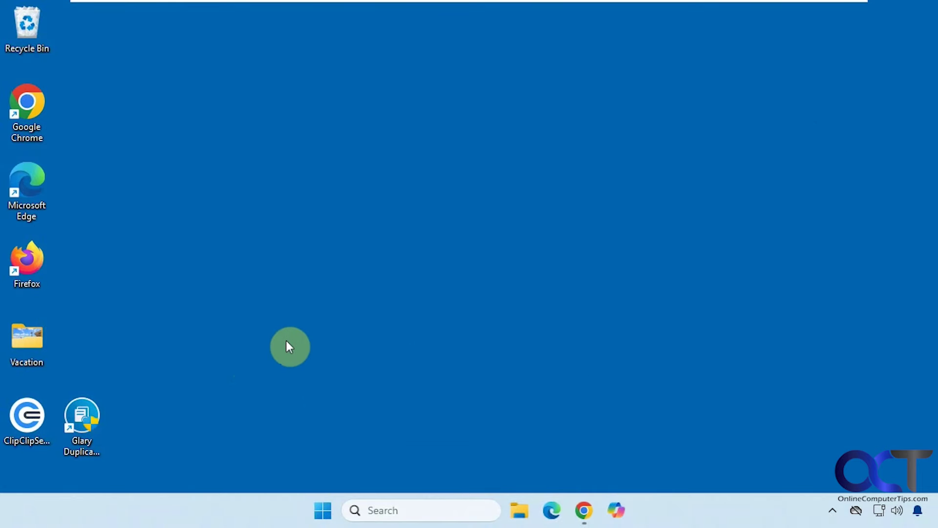
- Launch Glary Duplicate Cleaner with admin approval and keep the scan on Drives, including C: and E:
left_click(57, 424)
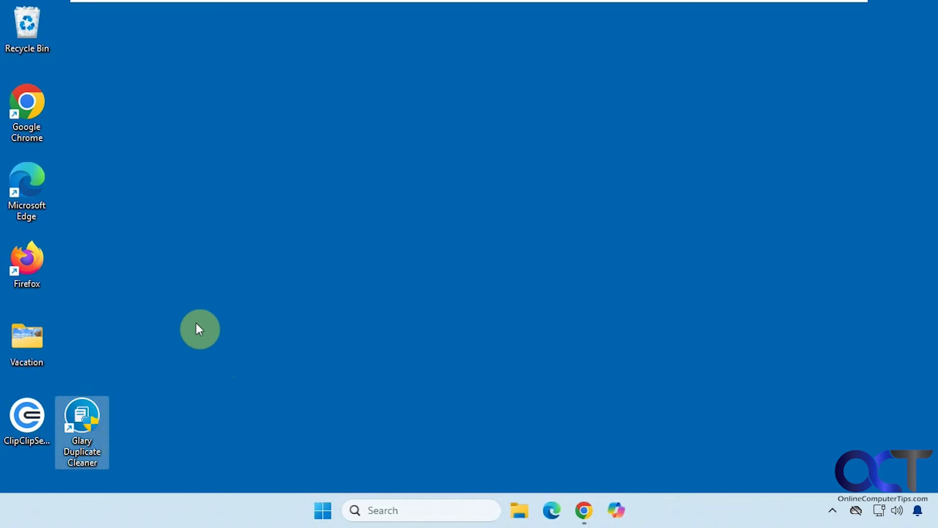
double_click(97, 423)
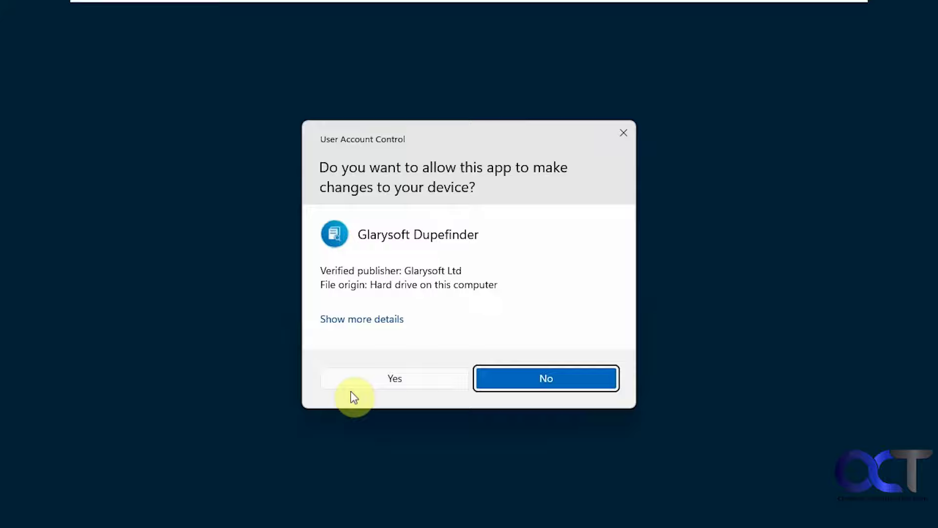
left_click(354, 383)
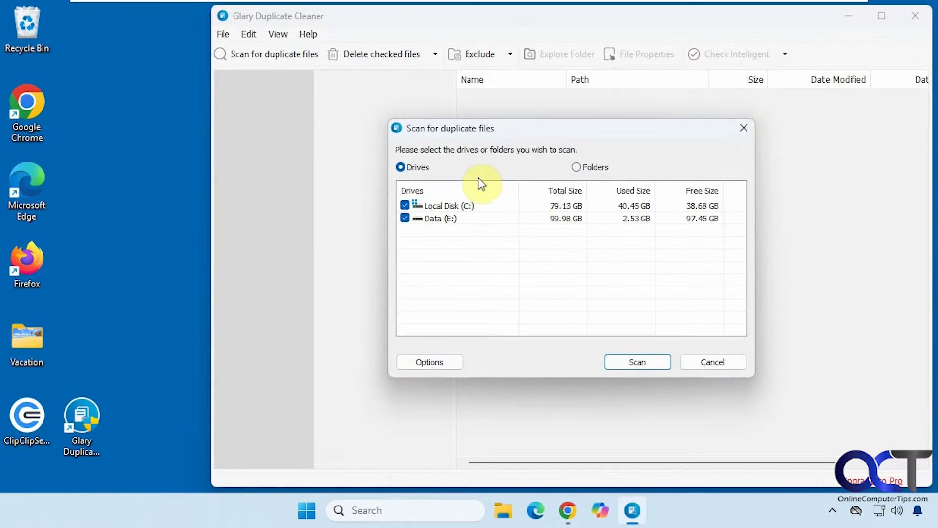
left_click(576, 168)
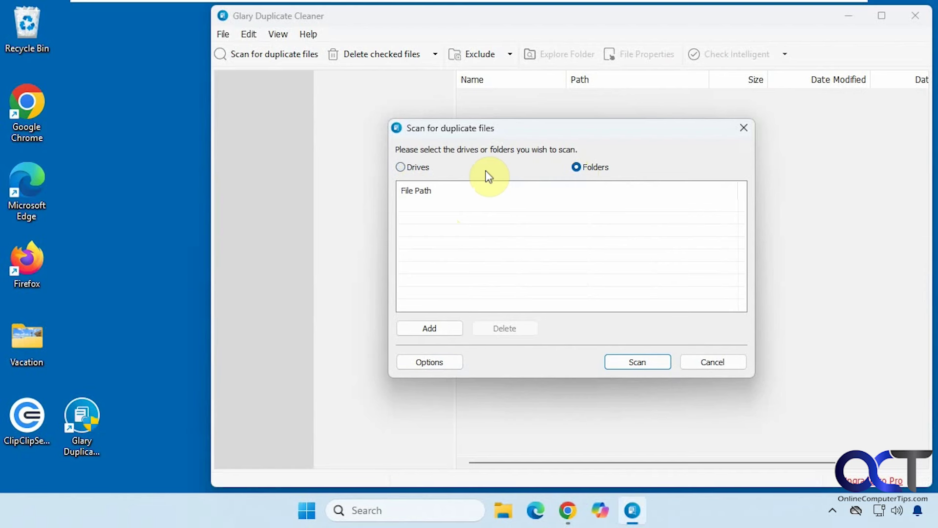
left_click(417, 166)
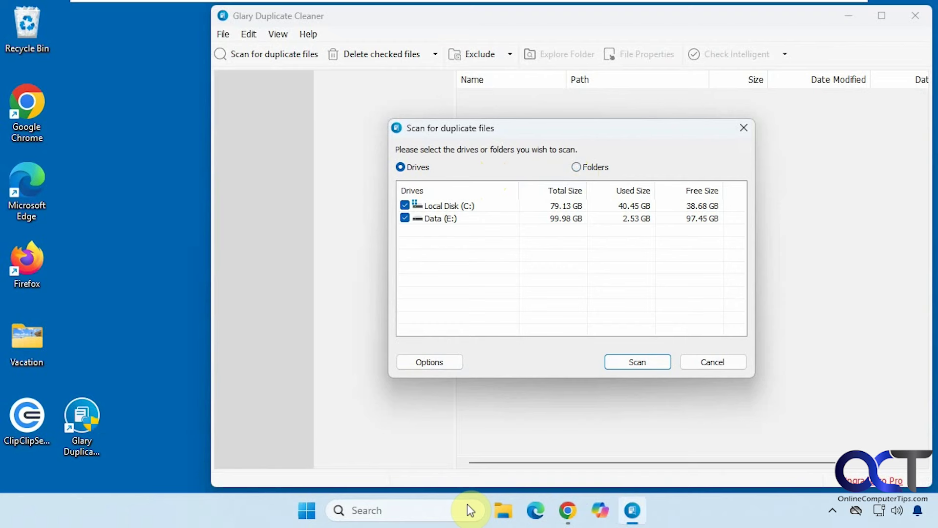
left_click(500, 512)
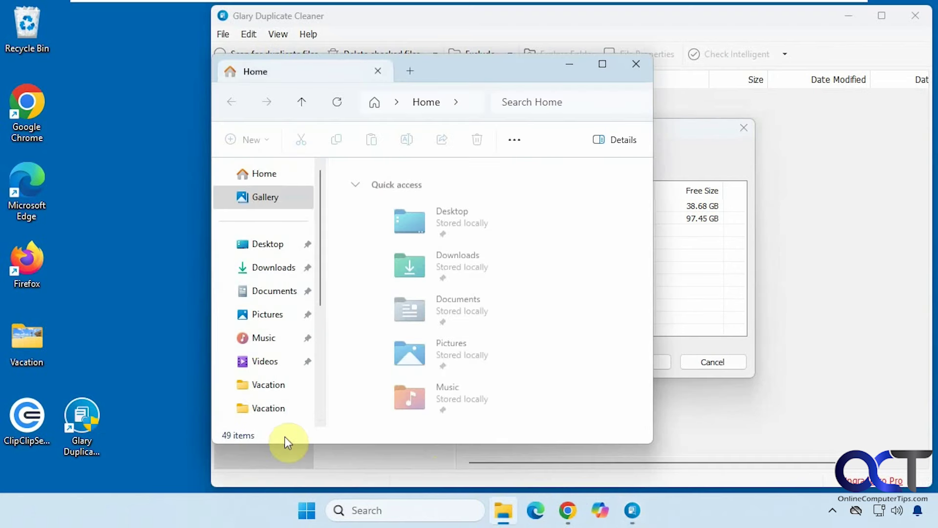
left_click_drag(319, 280, 318, 403)
left_click(277, 286)
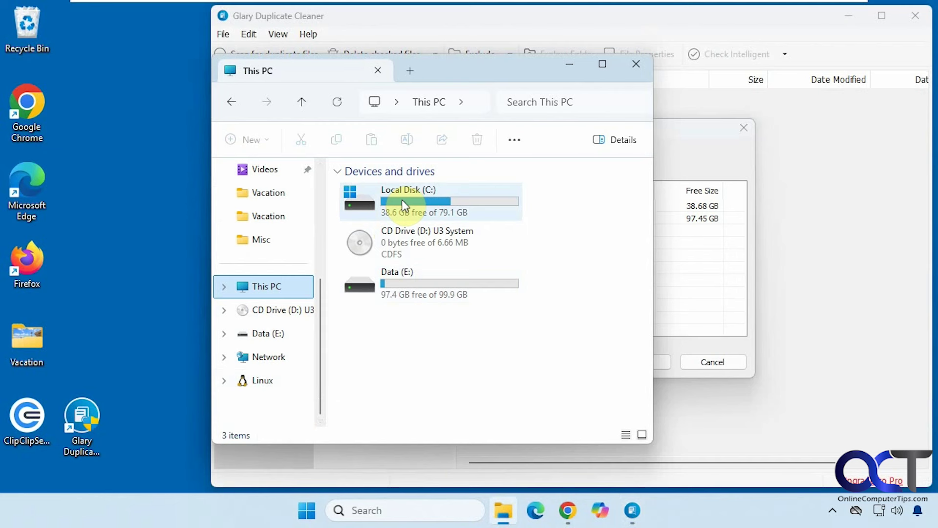
mouse_move(443, 208)
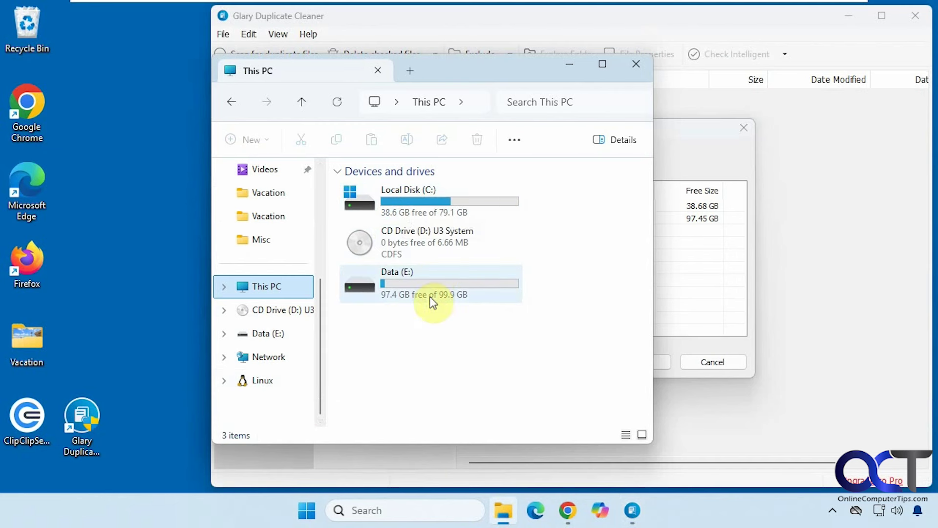
double_click(429, 282)
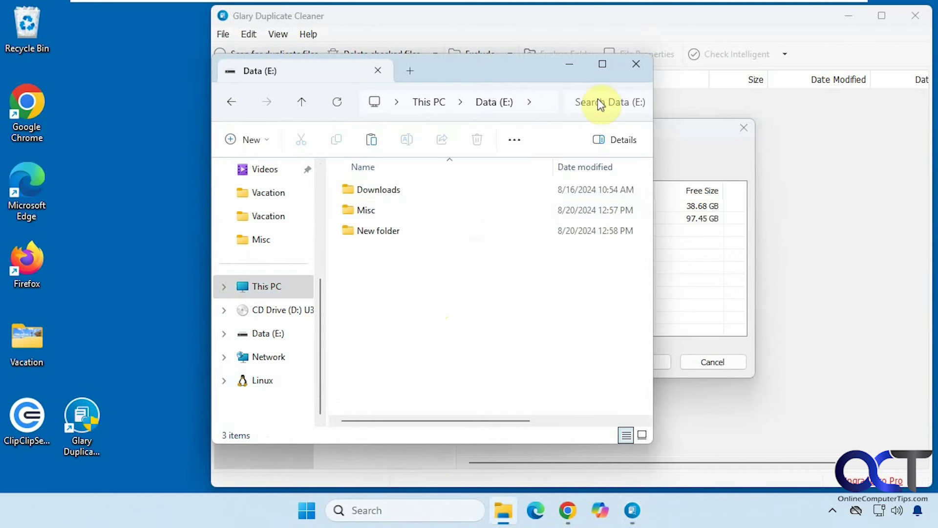
left_click(634, 66)
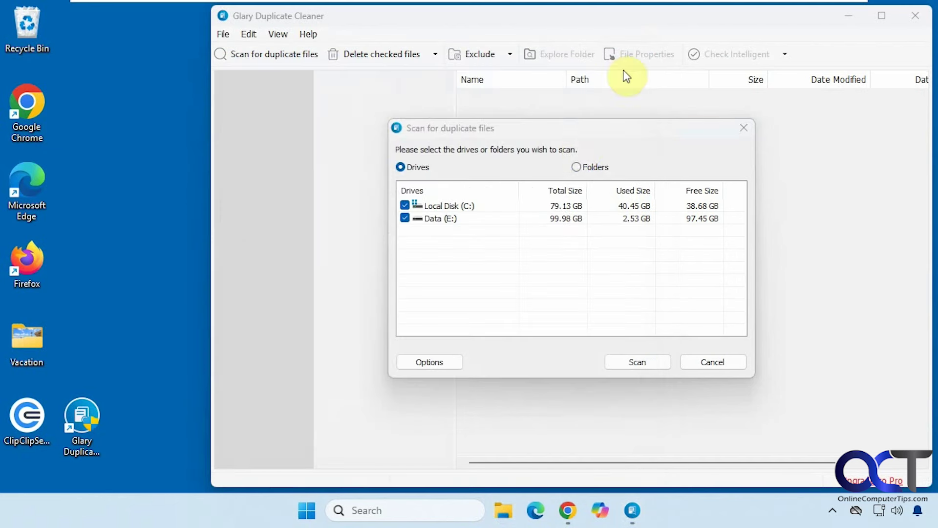
- Scan drives C: and E: and maximize the window showing 19235 duplicates
left_click(623, 361)
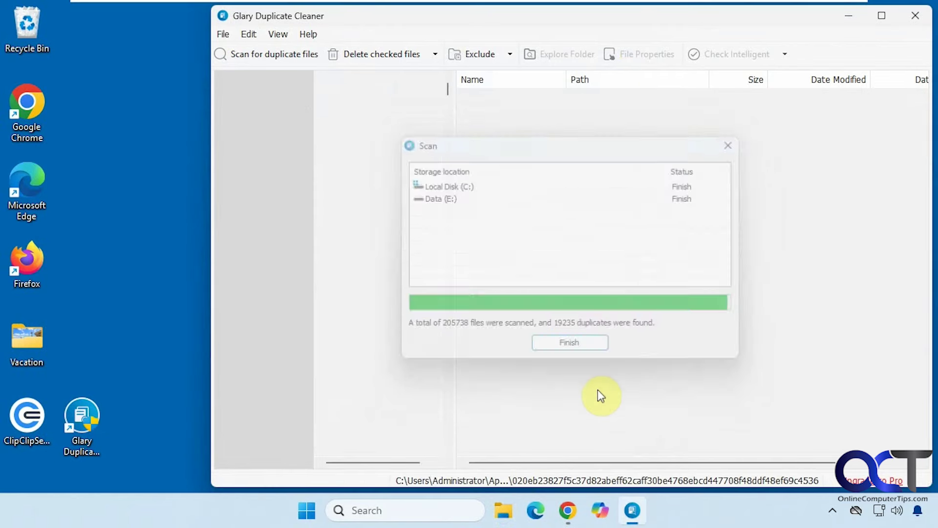
left_click(881, 17)
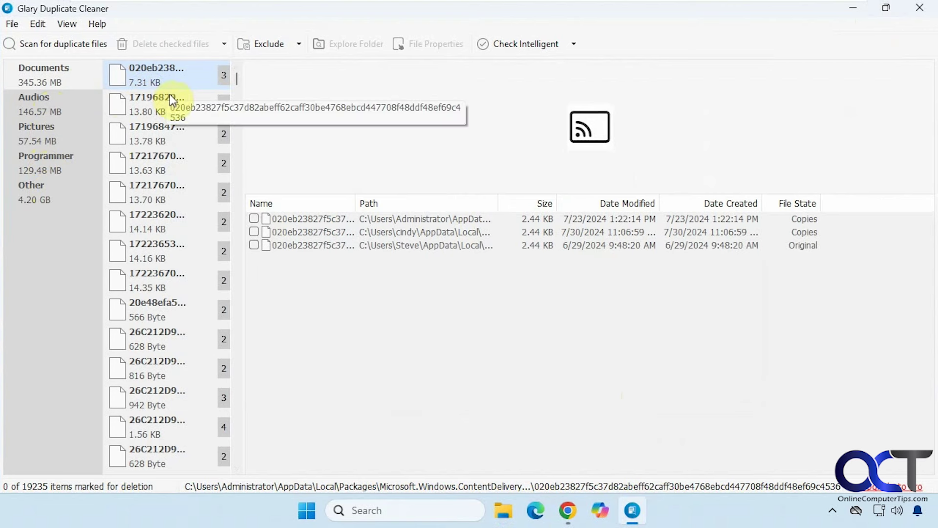
left_click(153, 98)
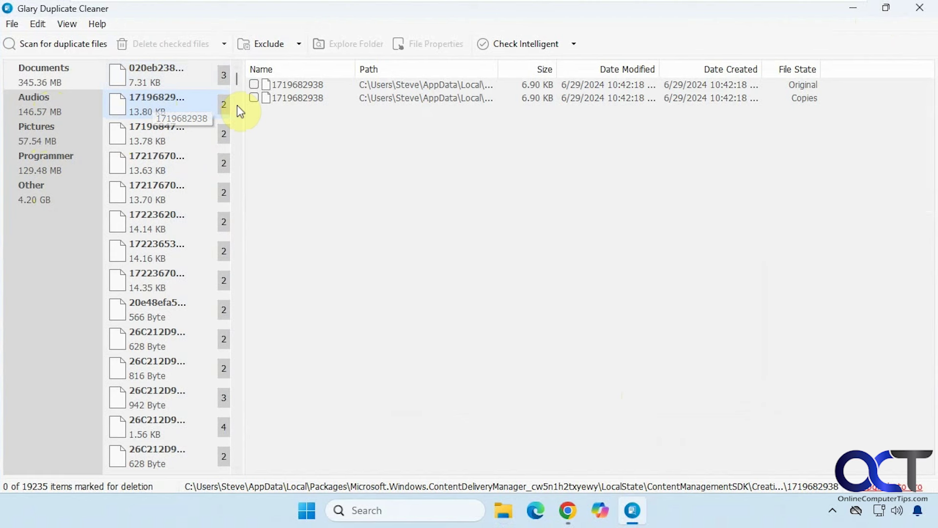
left_click_drag(499, 69, 934, 82)
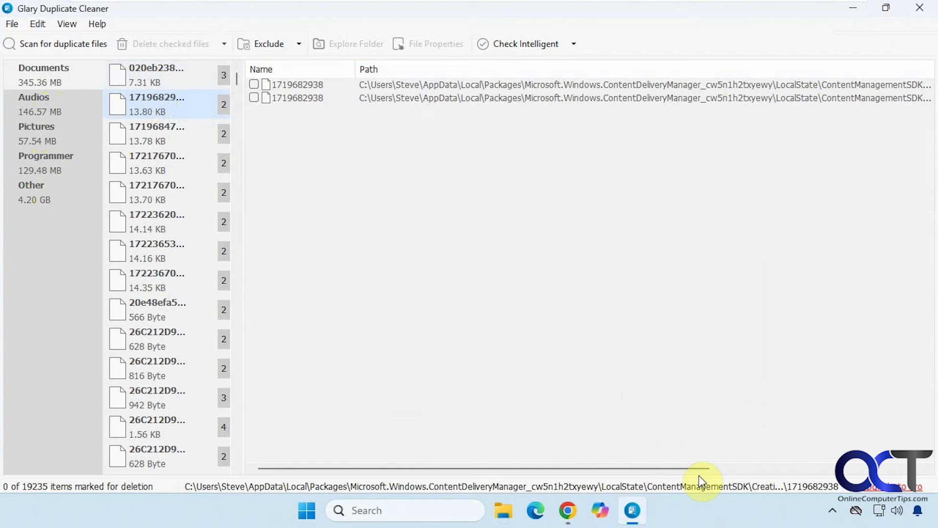
left_click_drag(687, 469, 825, 467)
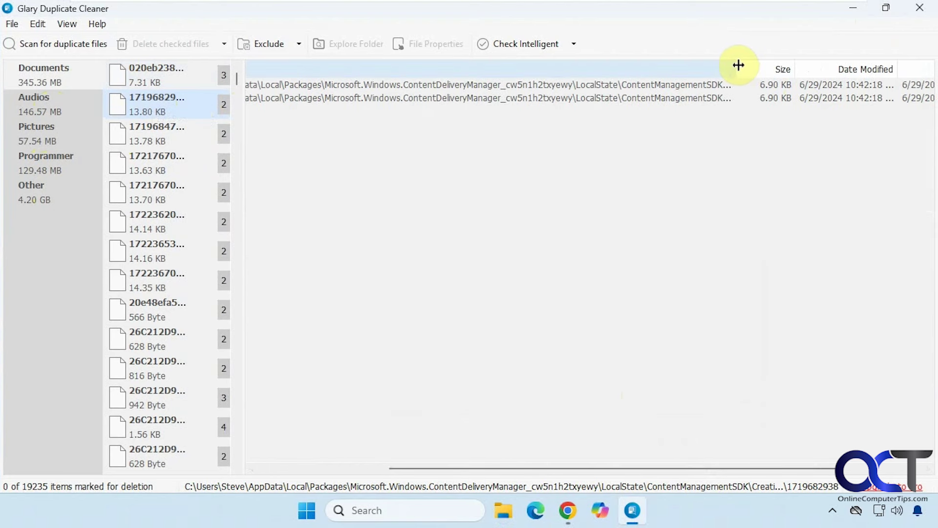
left_click_drag(737, 65, 833, 66)
left_click_drag(706, 468, 848, 464)
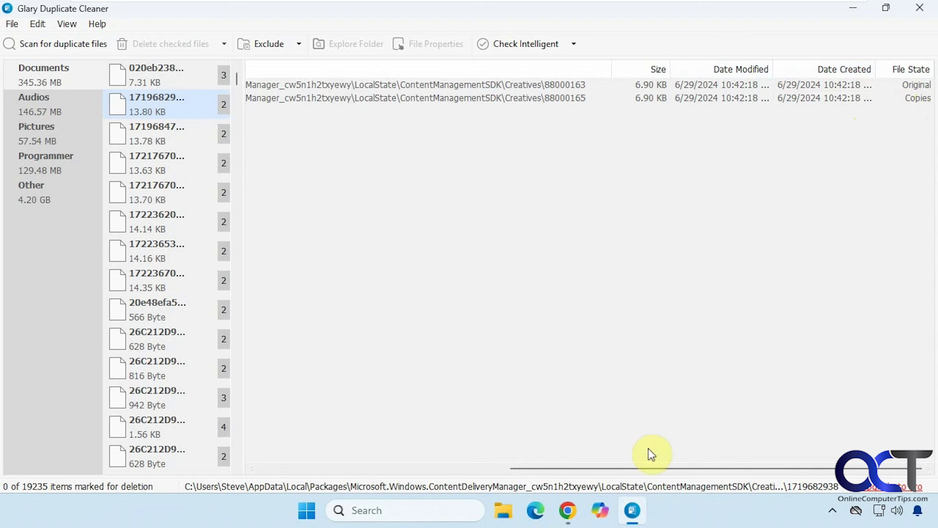
left_click_drag(645, 469, 381, 481)
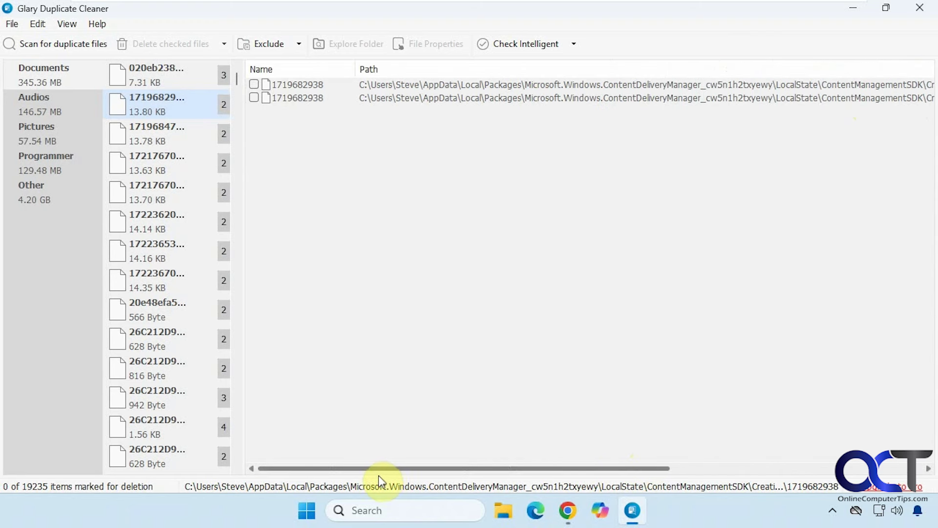
- Review duplicates in the Audios, Pictures, Programmer and Other categories
left_click(35, 99)
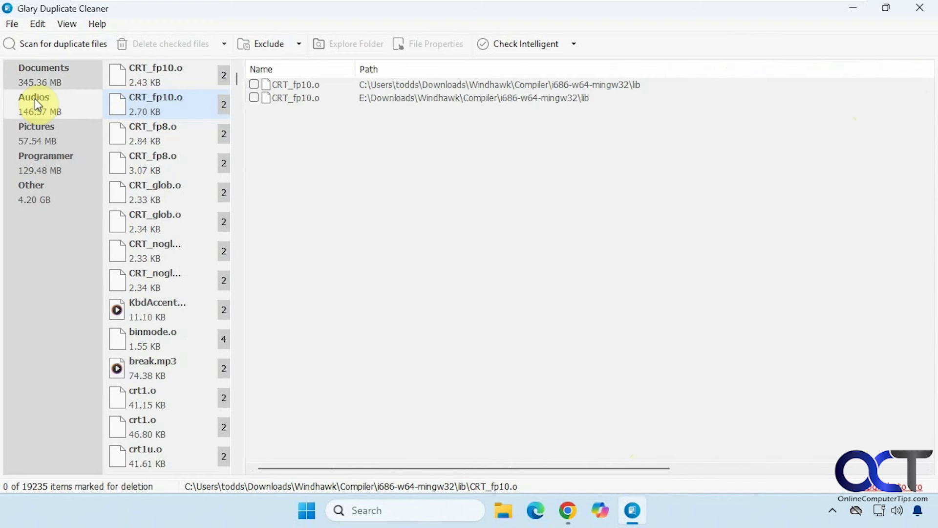
left_click(36, 130)
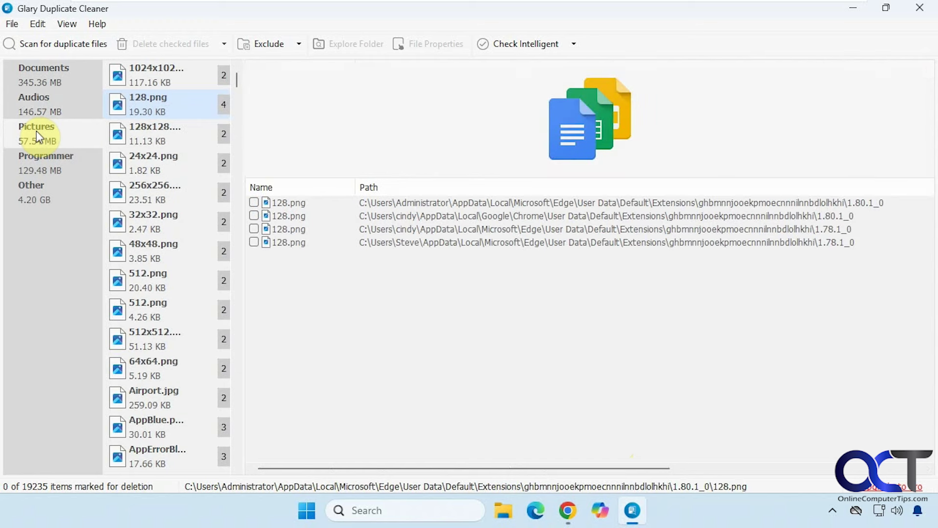
left_click(37, 160)
left_click(38, 201)
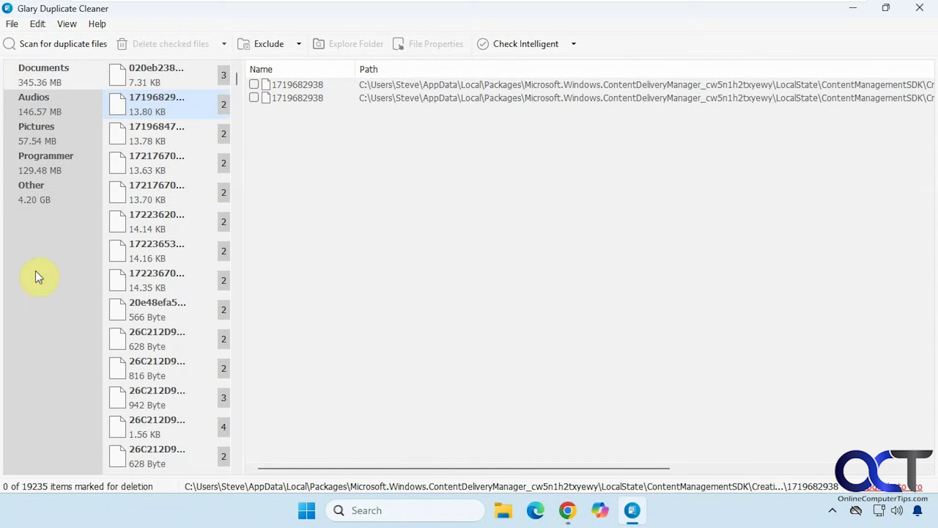
left_click(37, 24)
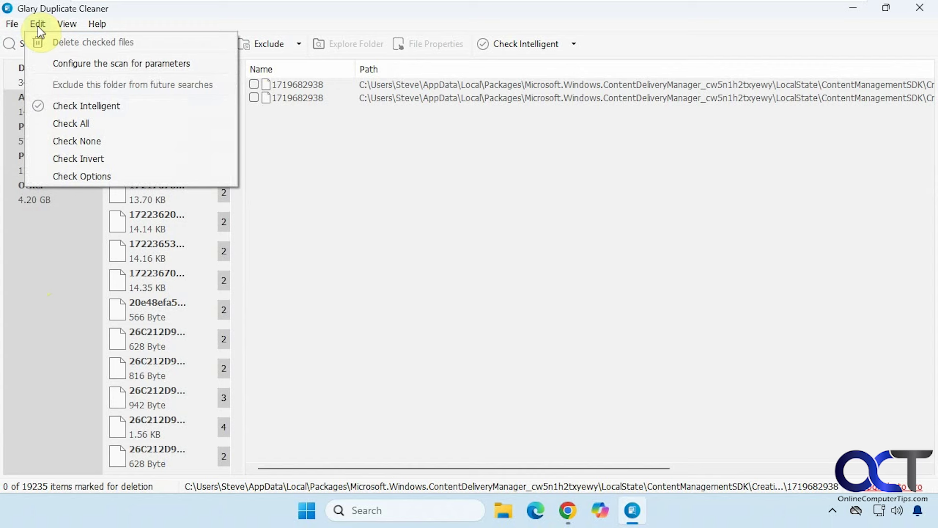
- In scan options, choose 'Only search for most common files below'
left_click(81, 63)
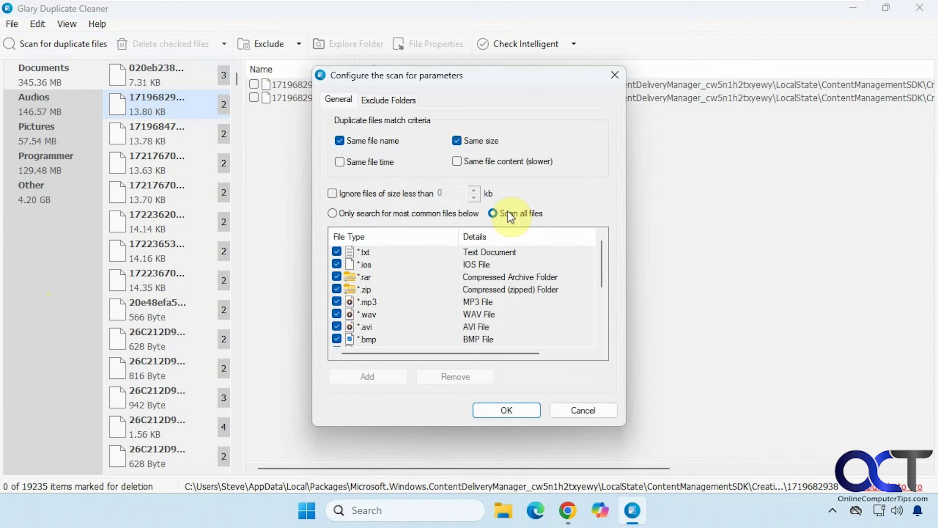
left_click(376, 215)
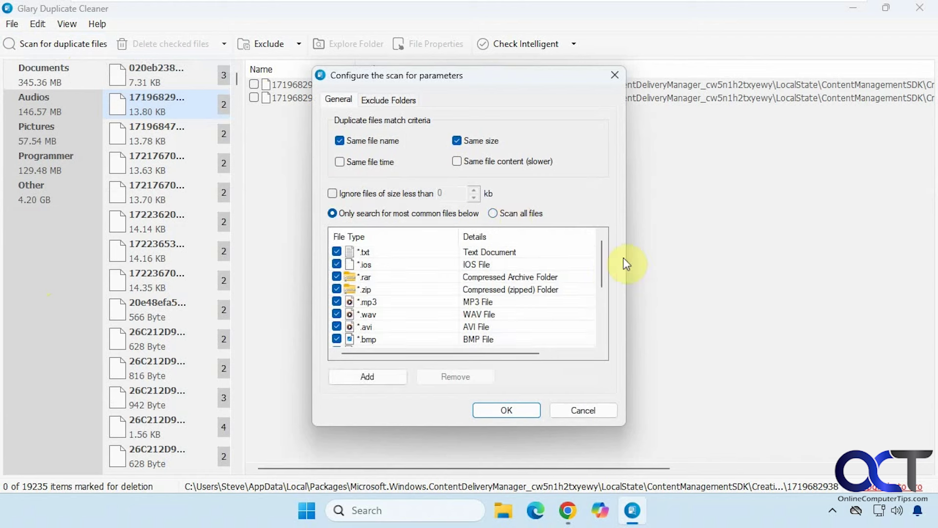
mouse_move(603, 249)
left_mouse_down()
mouse_move(597, 322)
mouse_move(604, 250)
left_mouse_up()
mouse_move(600, 254)
left_mouse_down()
mouse_move(598, 301)
mouse_move(601, 259)
left_mouse_up()
- Add *.docx to the file-type list and save the scan settings
left_click(382, 375)
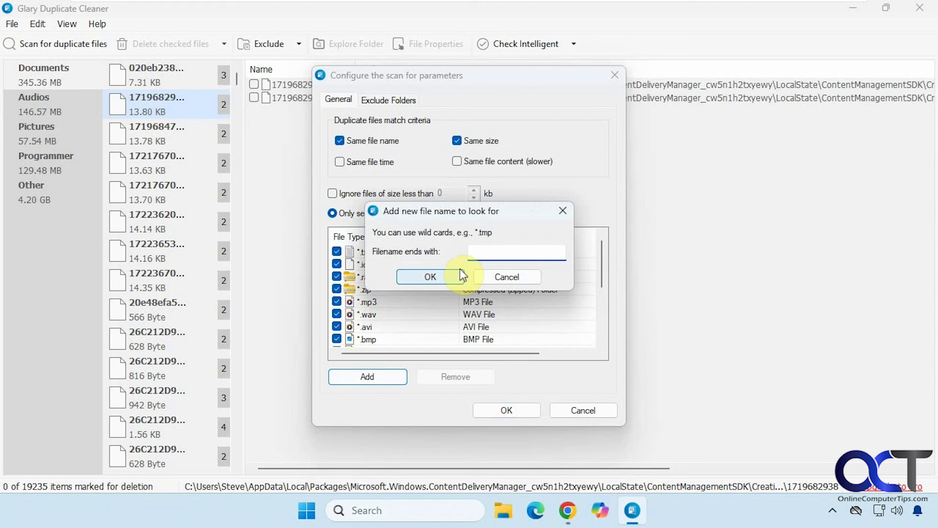
type("*.docx")
left_click(430, 275)
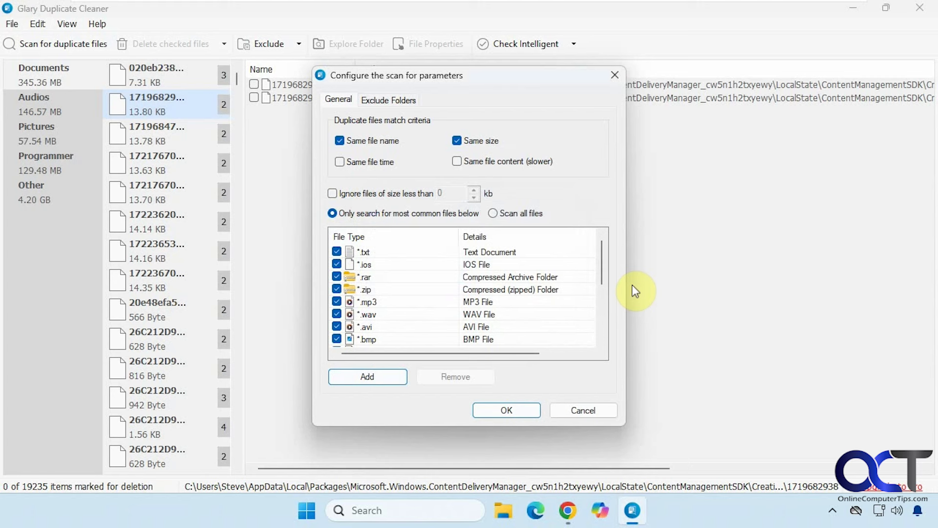
left_click_drag(601, 274, 588, 336)
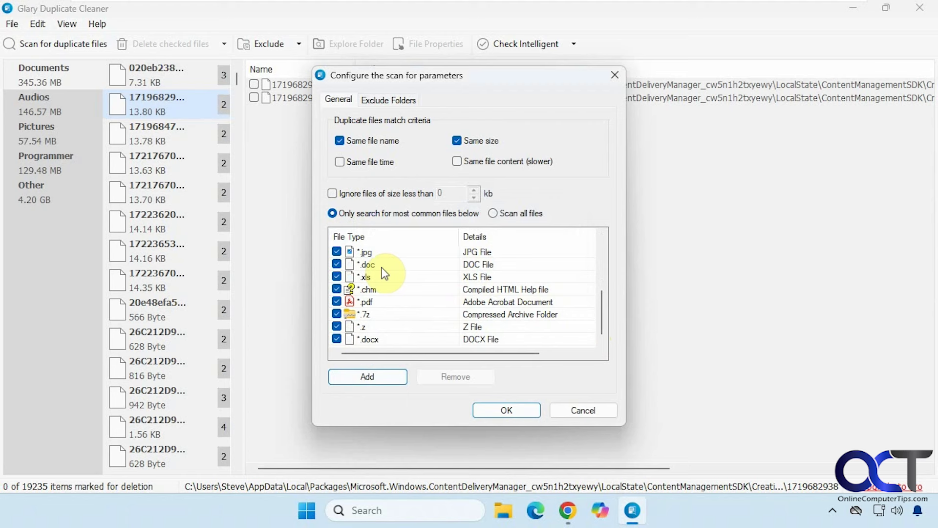
left_click(518, 408)
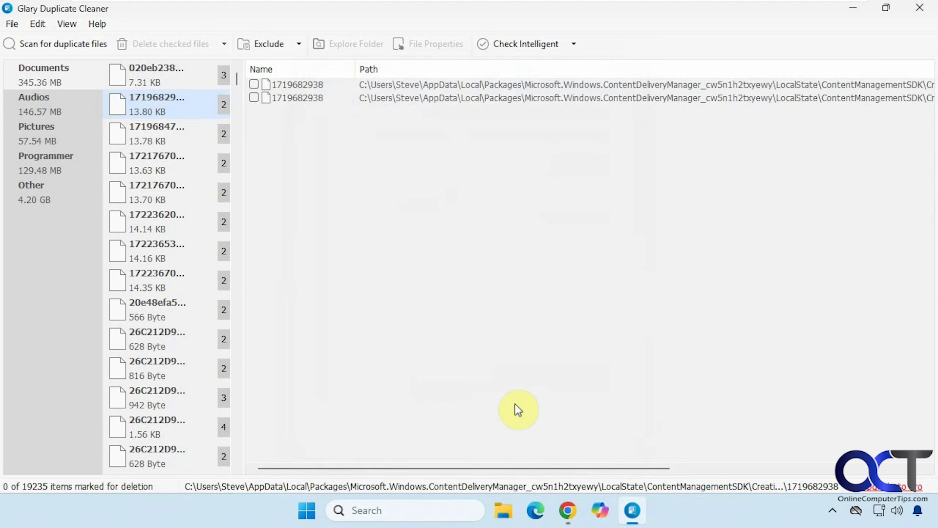
- Rescan C: and E:, then inspect the Application.pdf and Brochure.docx duplicate pairs
left_click(66, 47)
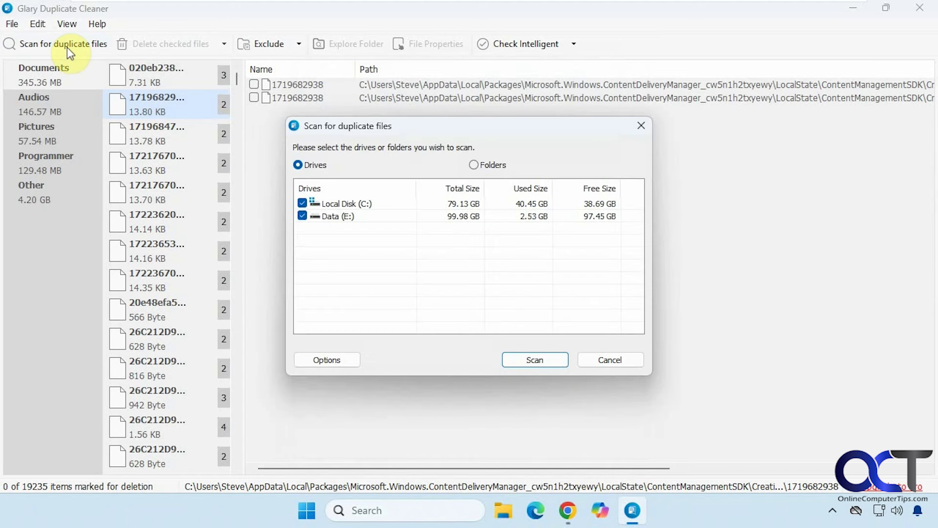
left_click(530, 360)
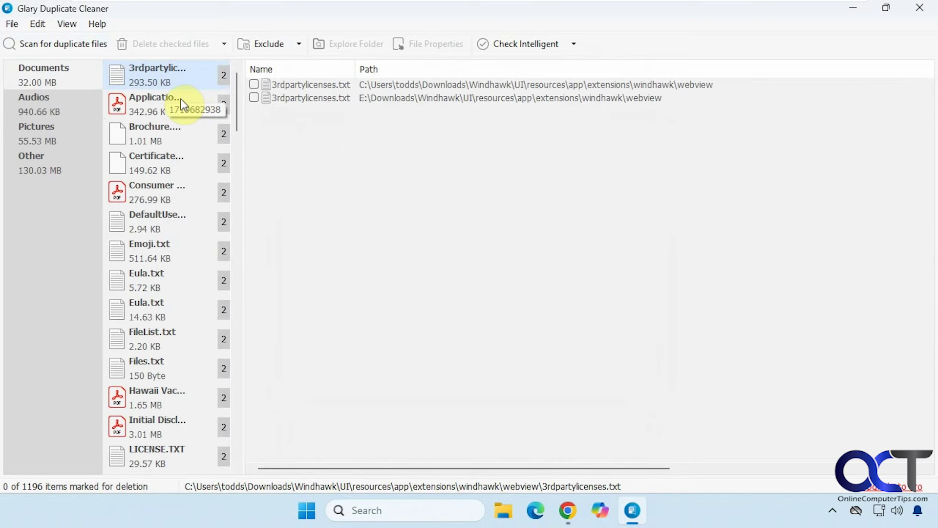
left_click(149, 111)
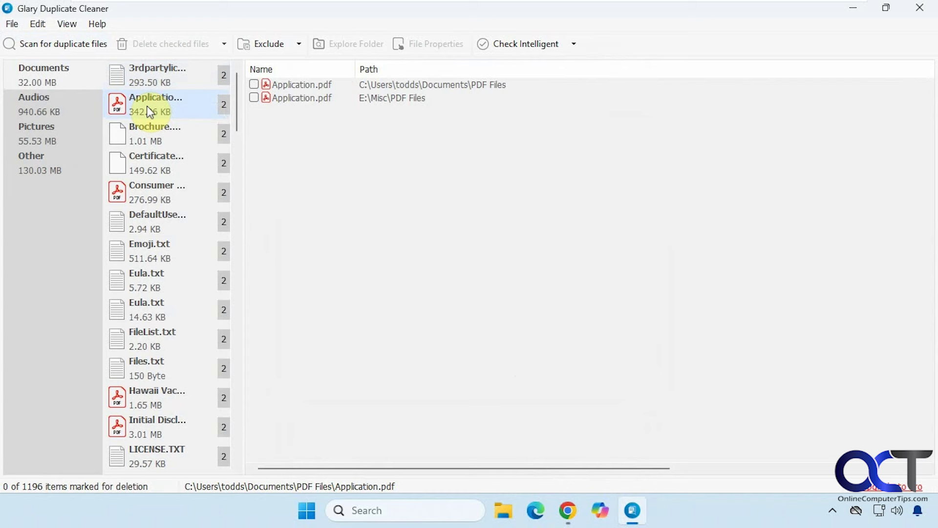
left_click(155, 138)
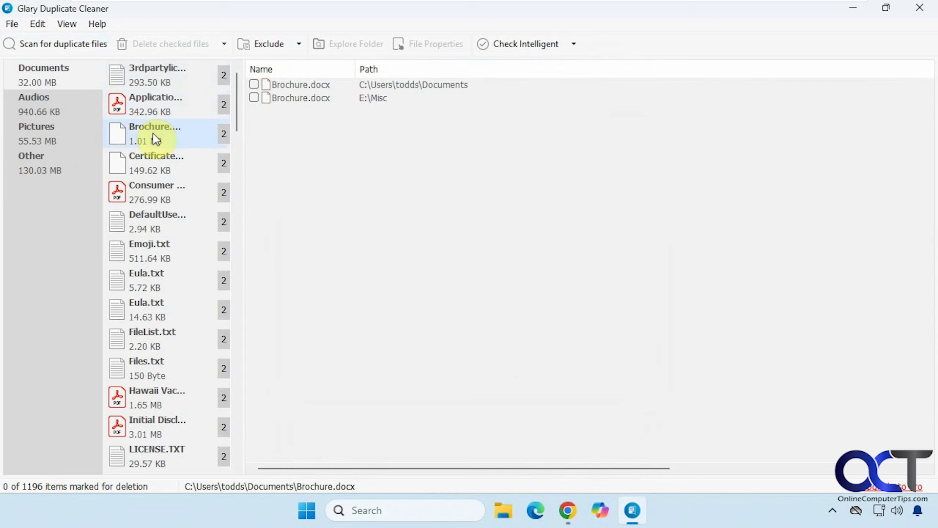
key("Up")
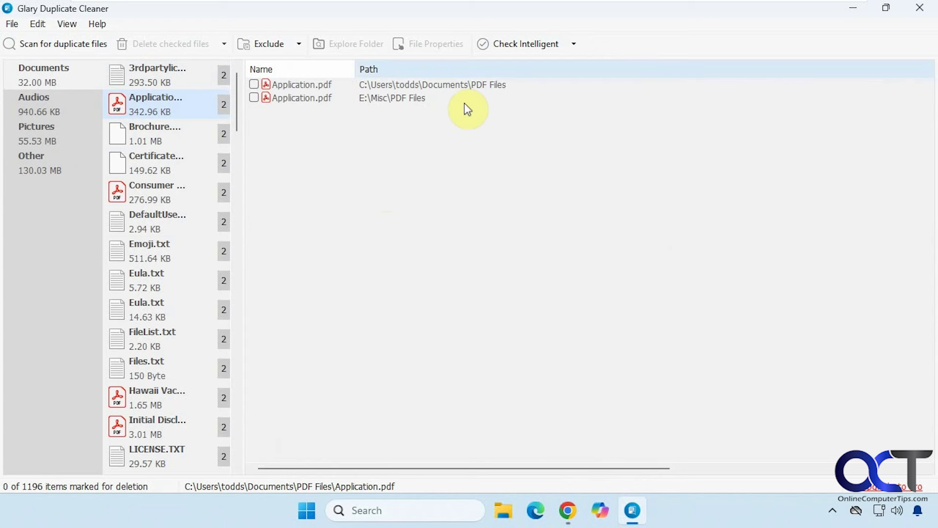
left_click(521, 45)
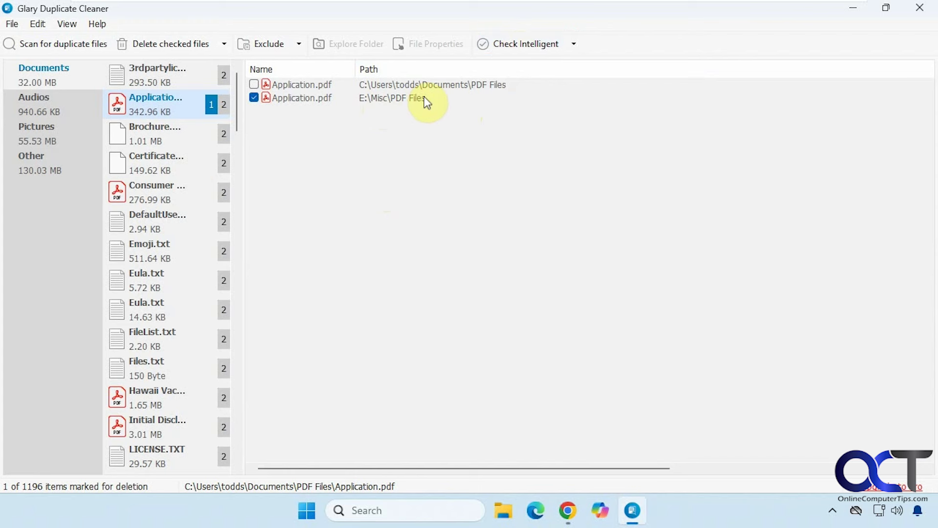
left_click(574, 44)
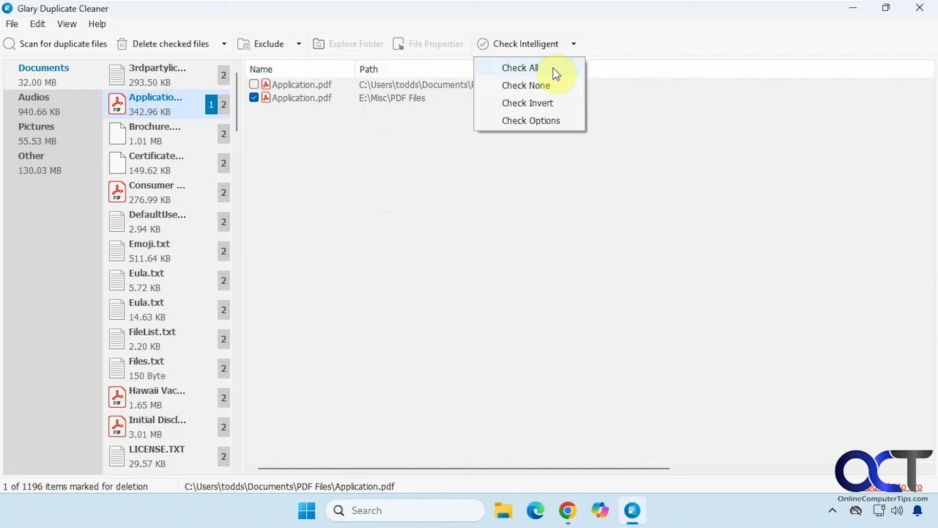
left_click(554, 72)
left_click(574, 44)
left_click(547, 89)
left_click(574, 44)
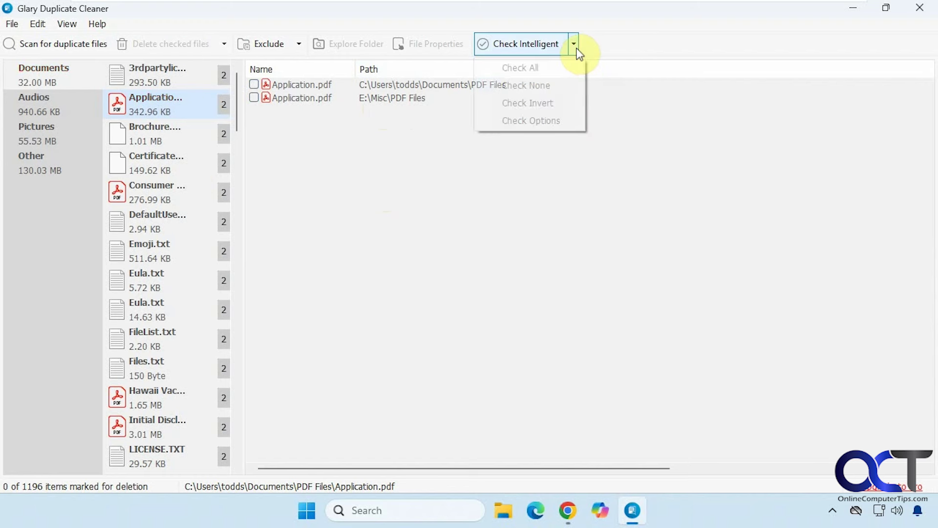
left_click(543, 119)
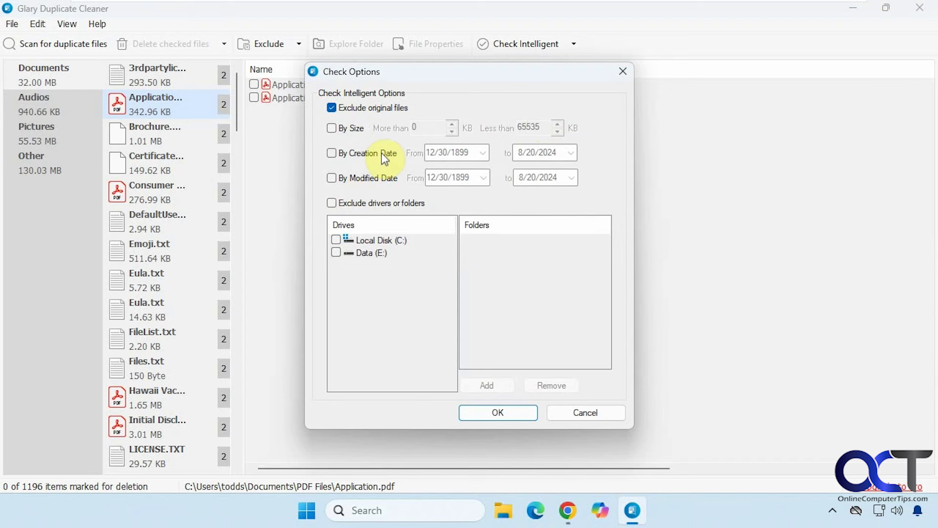
left_click(601, 415)
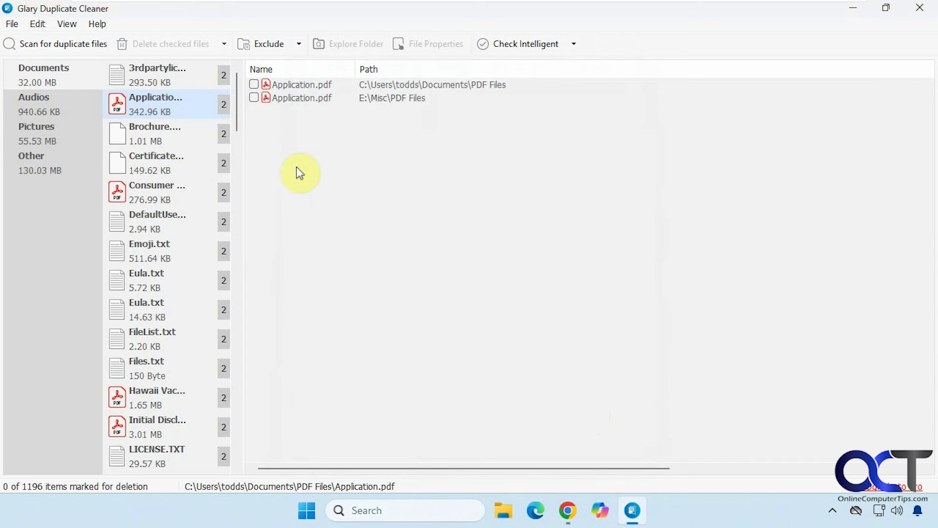
- Mark the E:\Misc\PDF Files copy of Application.pdf and check its properties and folder
left_click(254, 98)
left_click(223, 45)
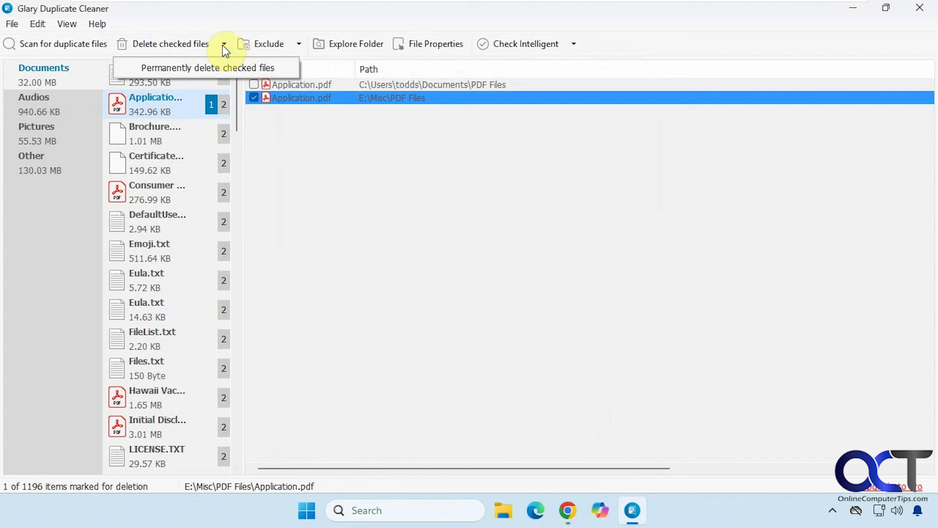
left_click(223, 44)
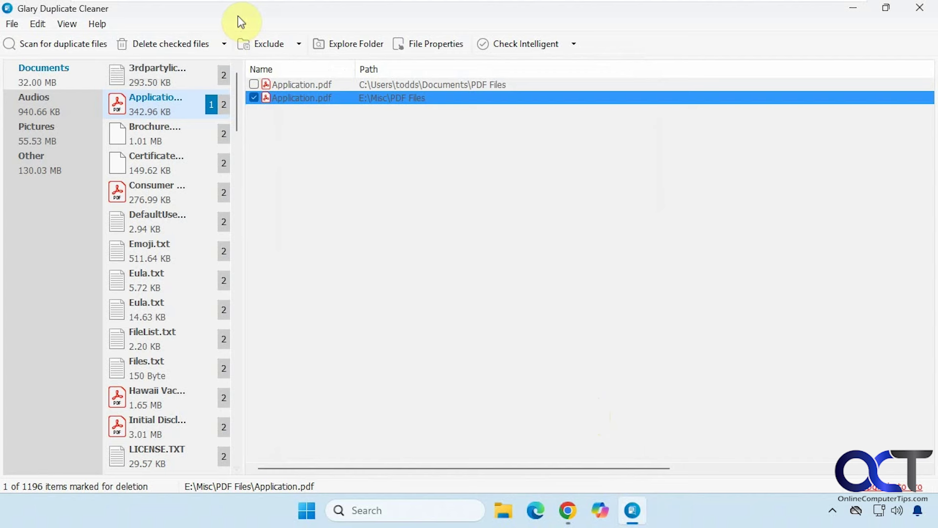
left_click(429, 43)
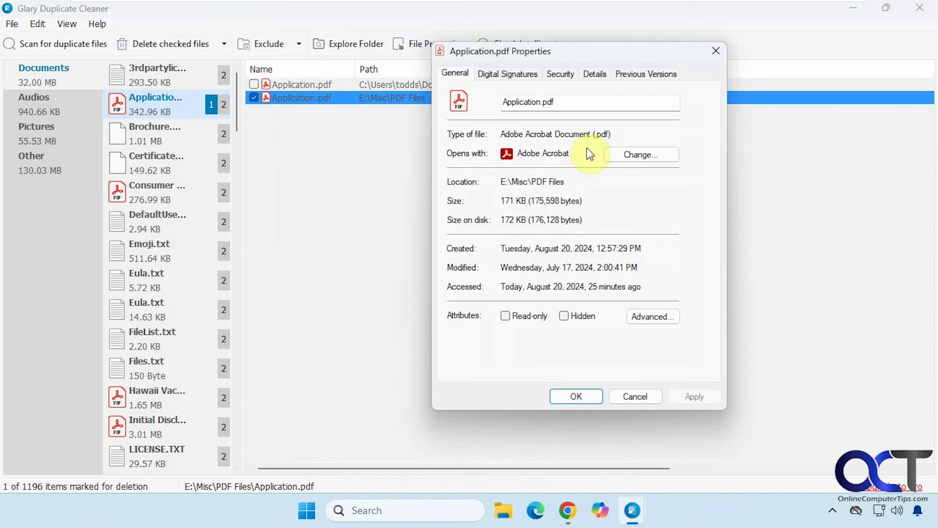
left_click(716, 52)
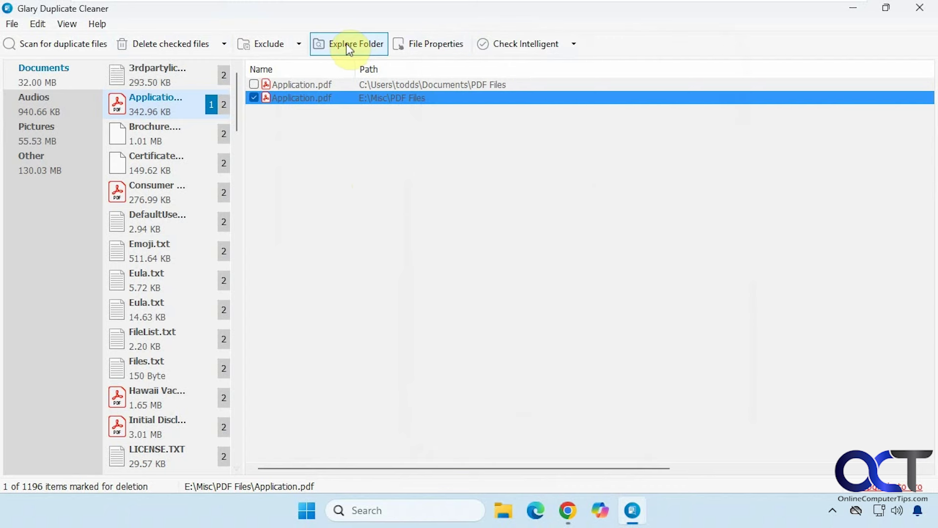
left_click(347, 45)
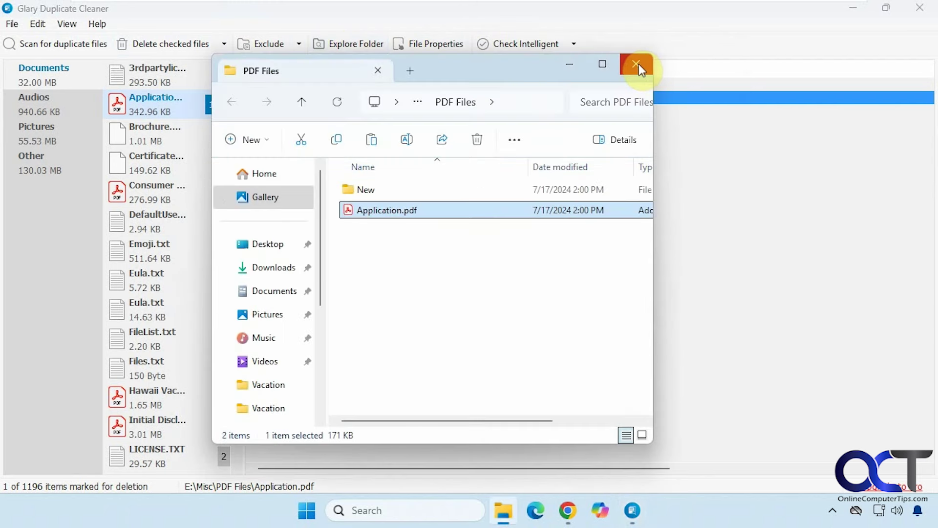
left_click(637, 64)
- Look over the excluded-folder and general scan settings, then cancel without changes
left_click(300, 44)
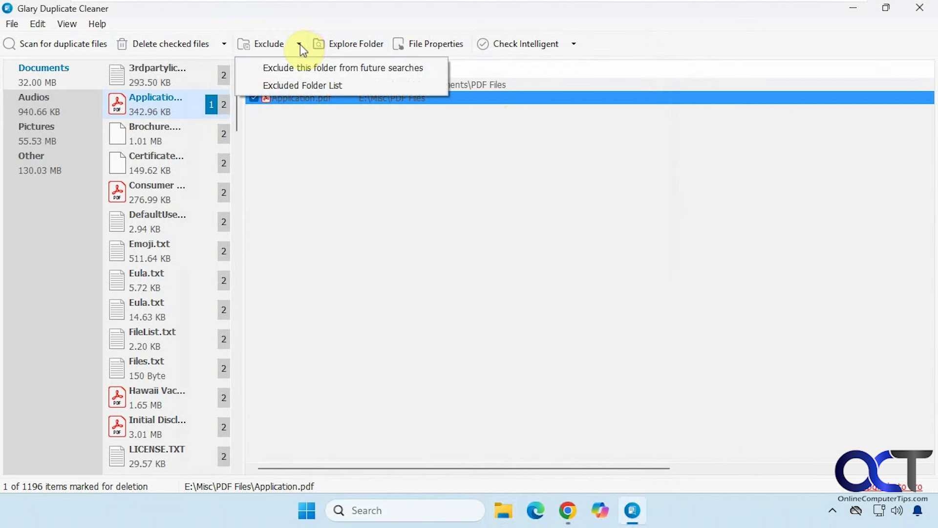
left_click(311, 85)
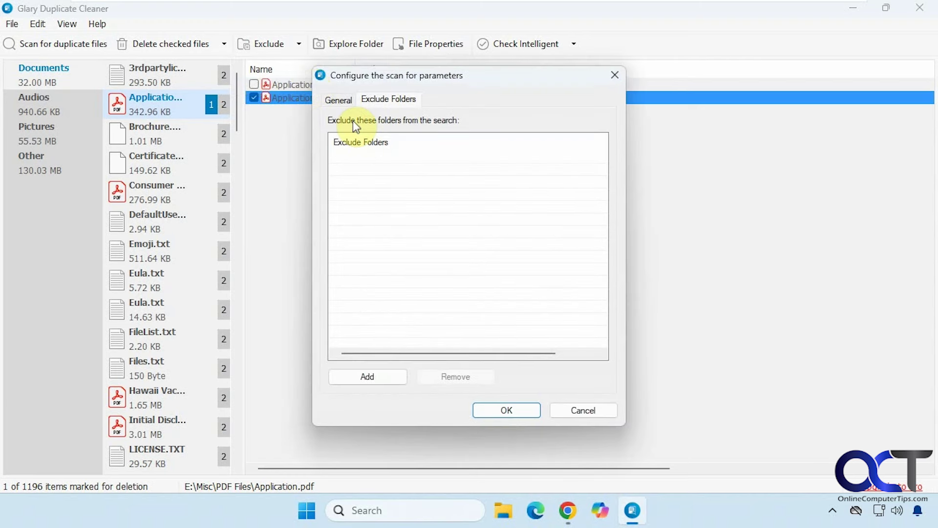
left_click(342, 100)
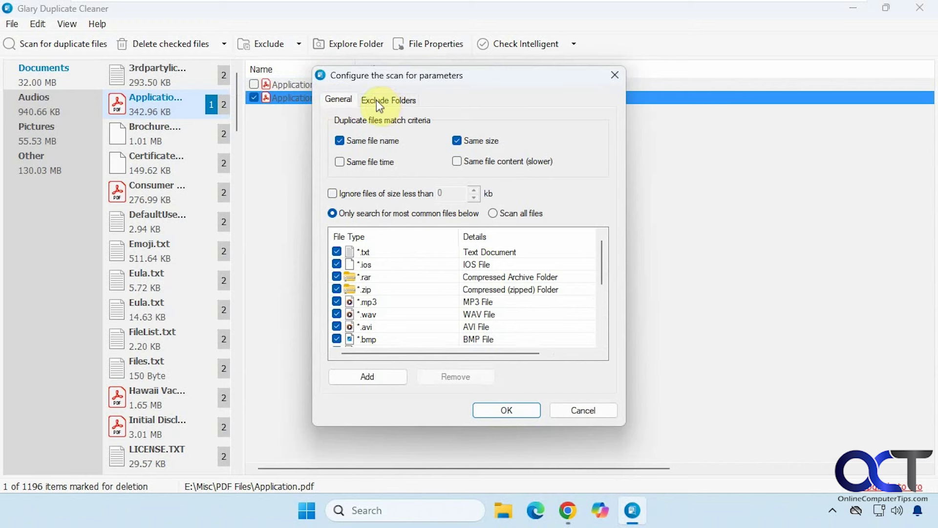
left_click(597, 412)
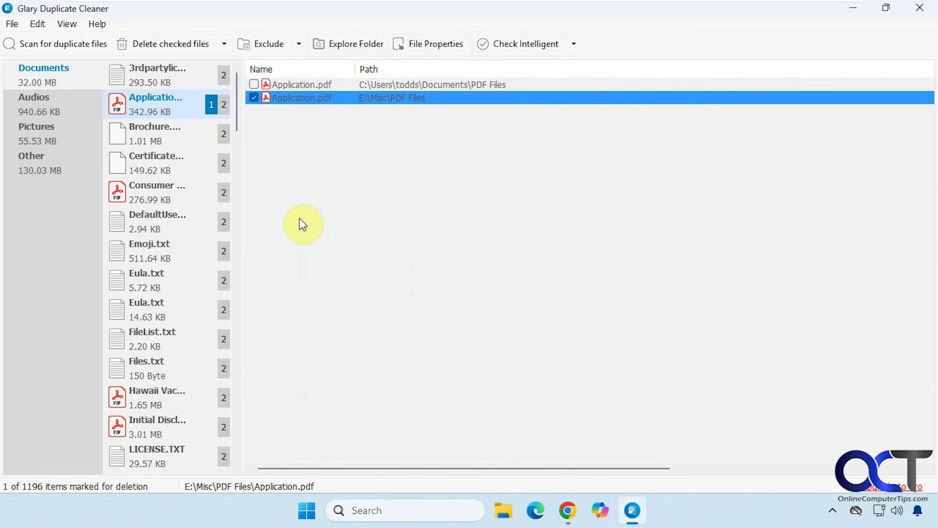
- Switch to All File View and narrow the Path column to reveal the date columns
left_click(75, 26)
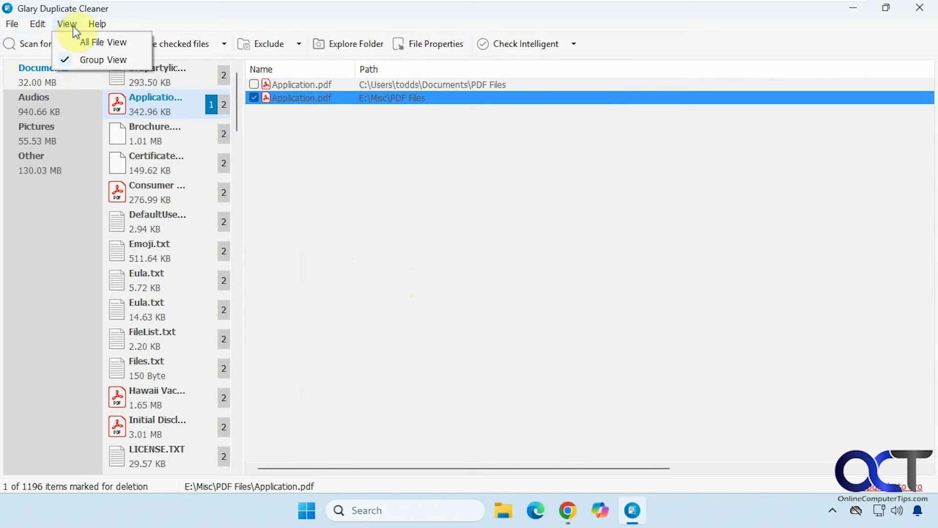
left_click(86, 43)
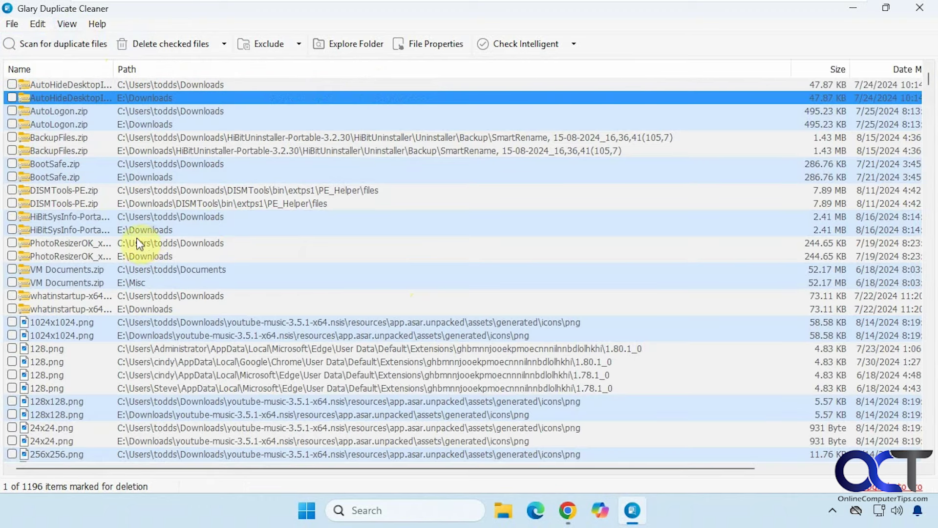
left_click_drag(791, 73, 660, 76)
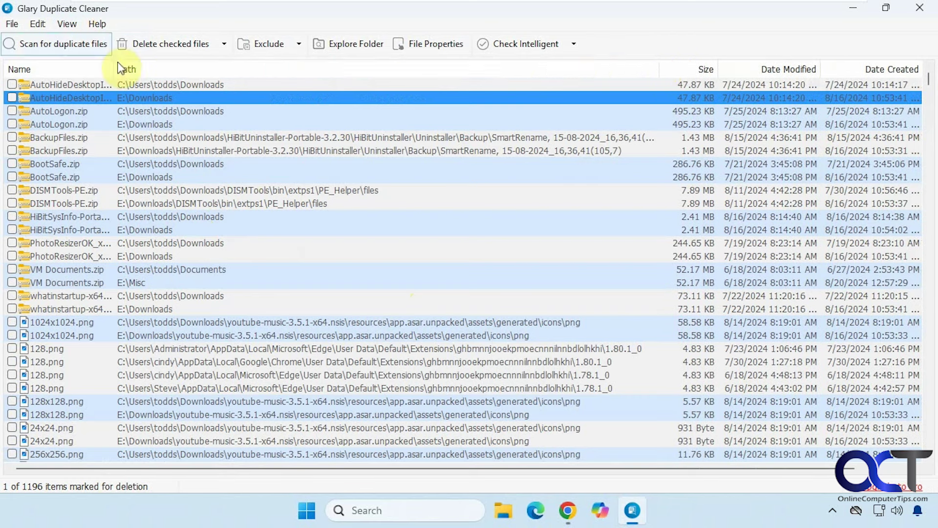
left_click(71, 24)
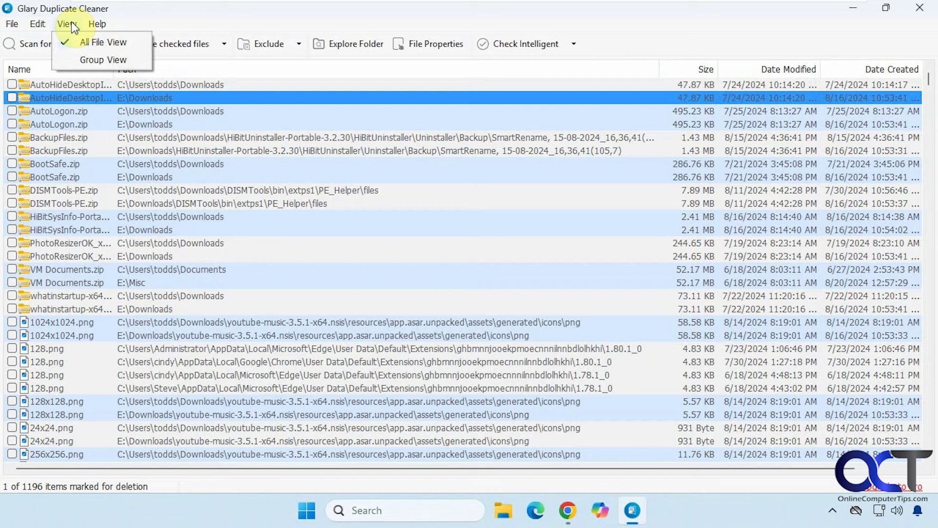
left_click(71, 23)
- Try Check Intelligent, then Check None to unmark all files, leaving nothing selected
left_click(526, 43)
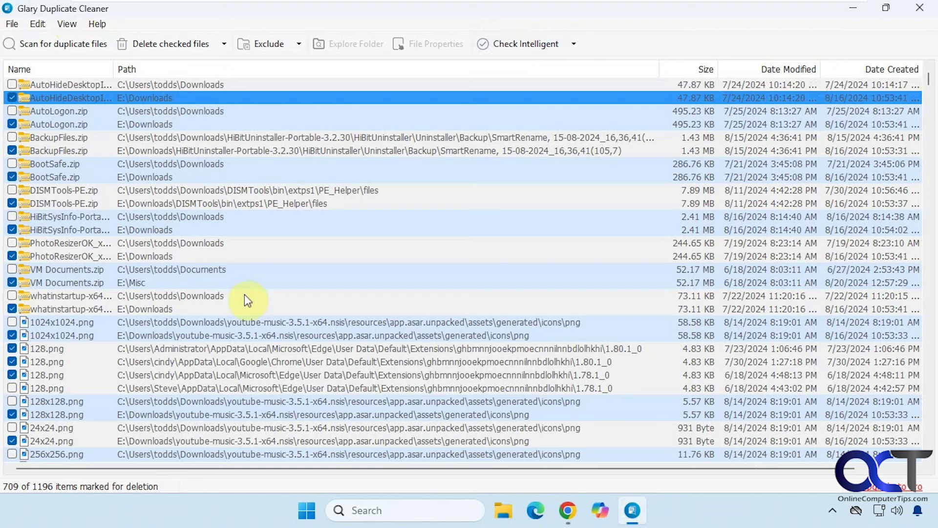
left_click(574, 44)
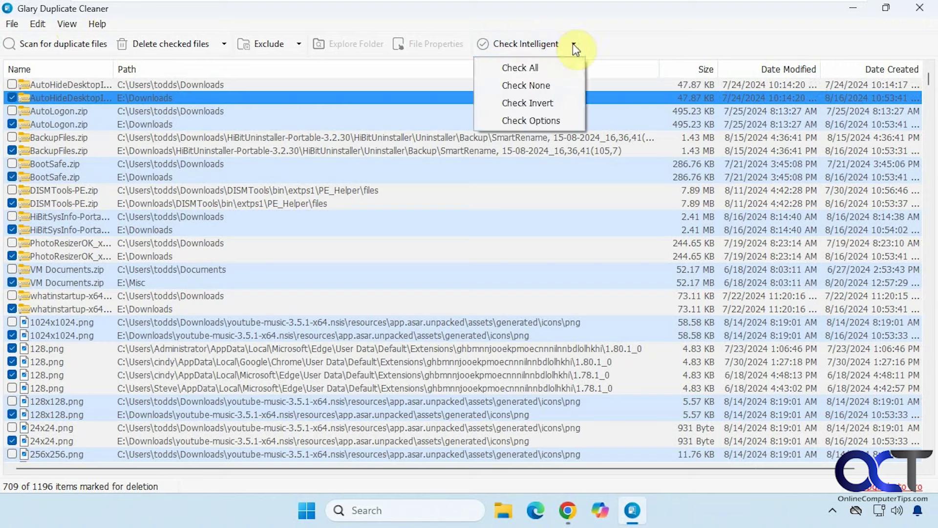
left_click(525, 85)
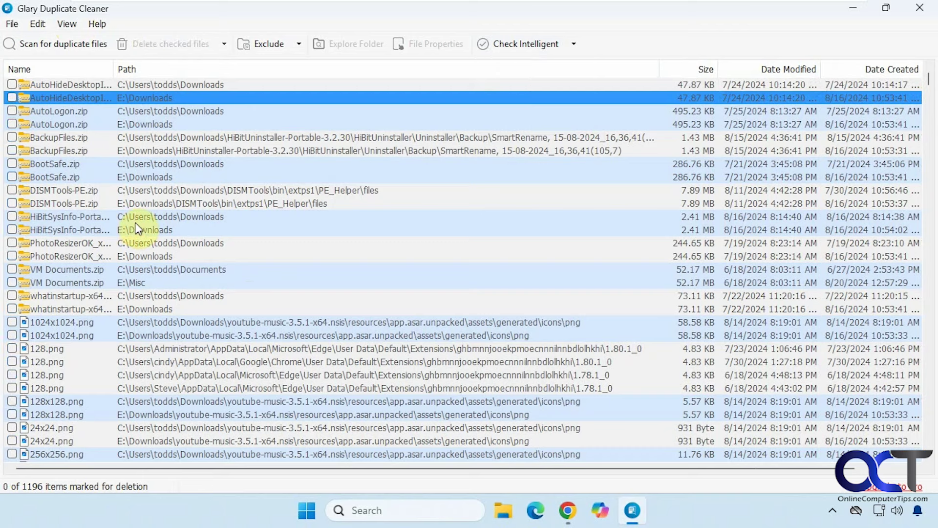
right_click(145, 216)
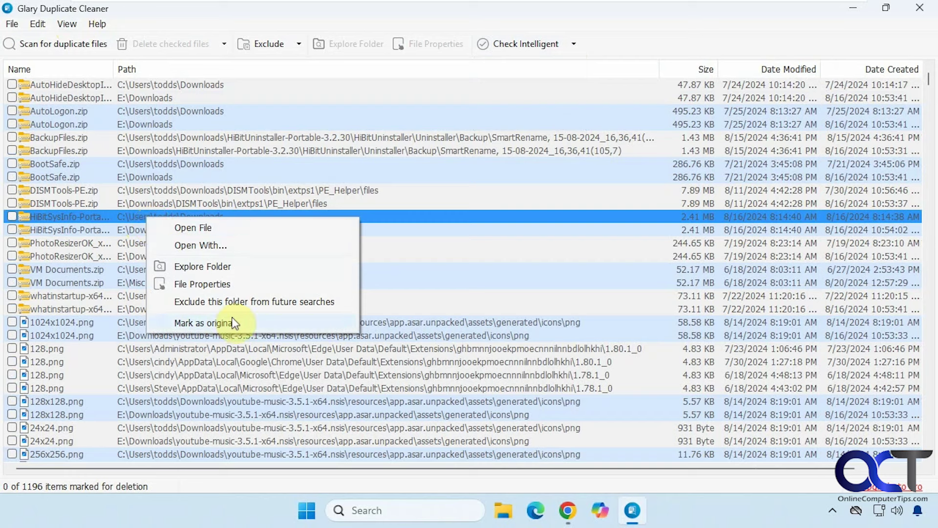
left_click(306, 18)
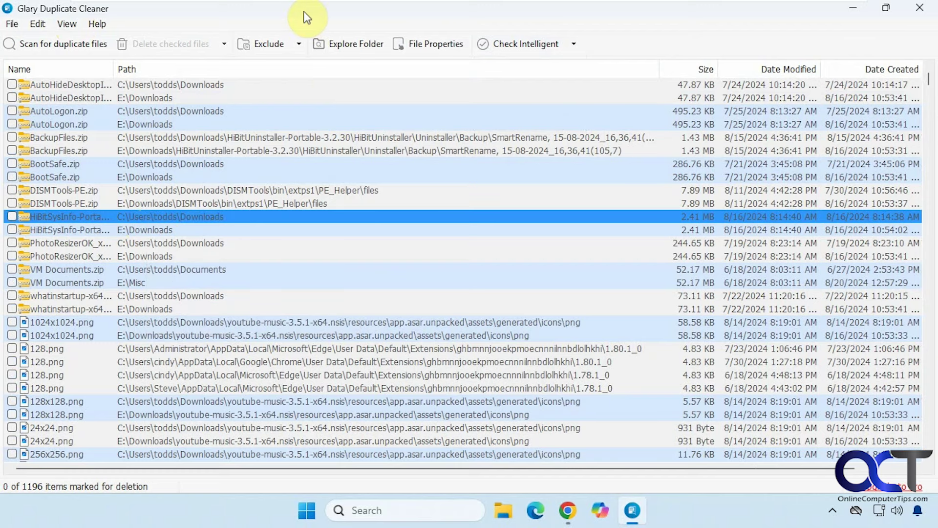
- Generate a duplicate files report and save it on the Desktop as Duplicates.txt
left_click(11, 23)
left_click(60, 157)
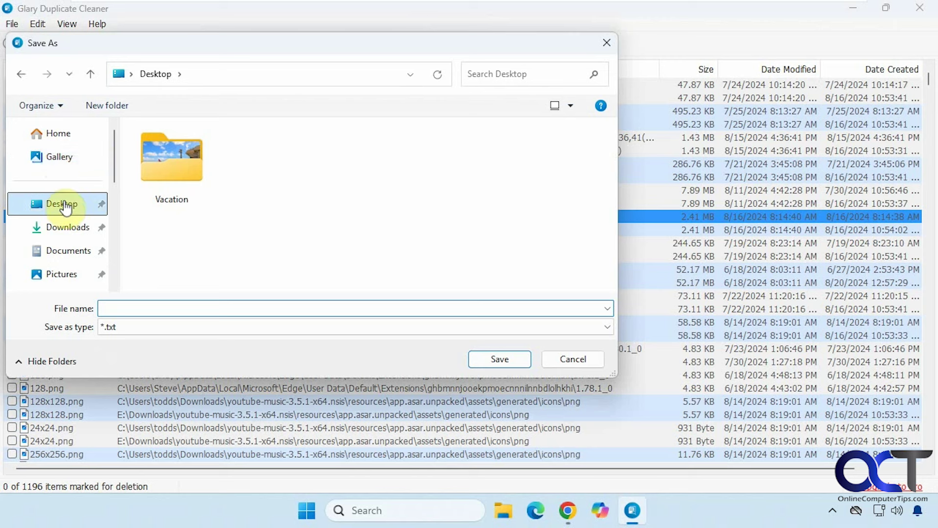
left_click(65, 207)
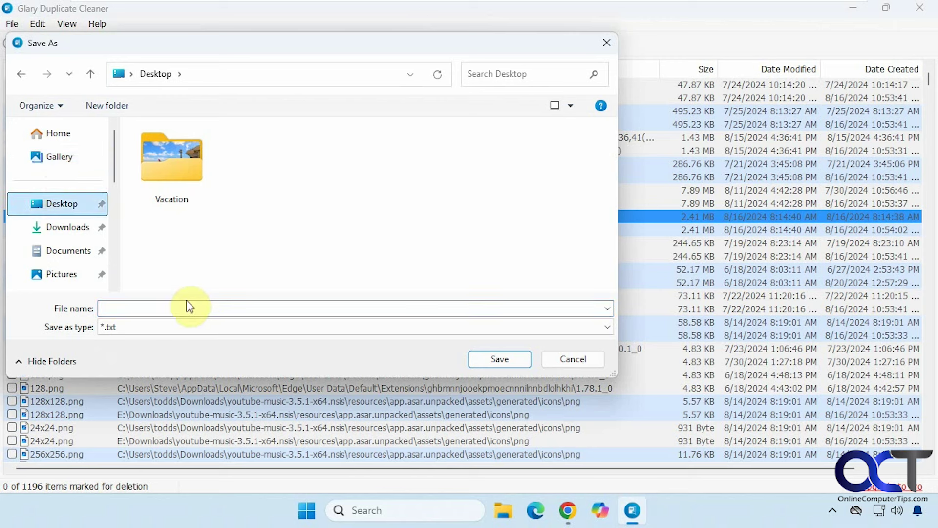
left_click(188, 308)
type("z")
key("BackSpace")
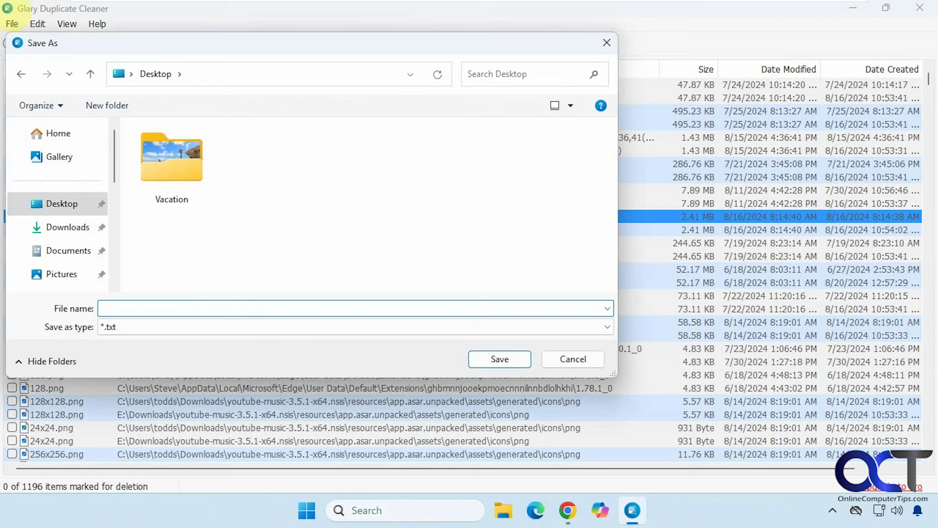
type("Duplicates")
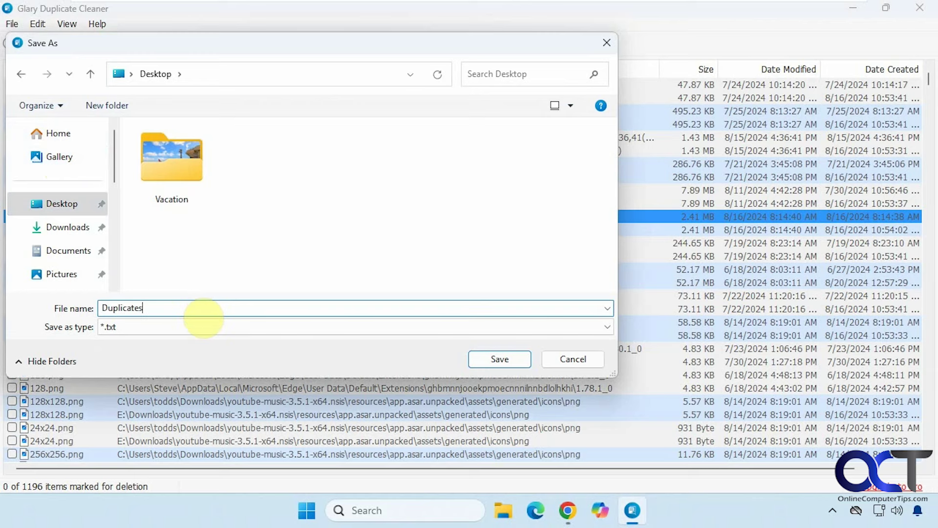
left_click(496, 357)
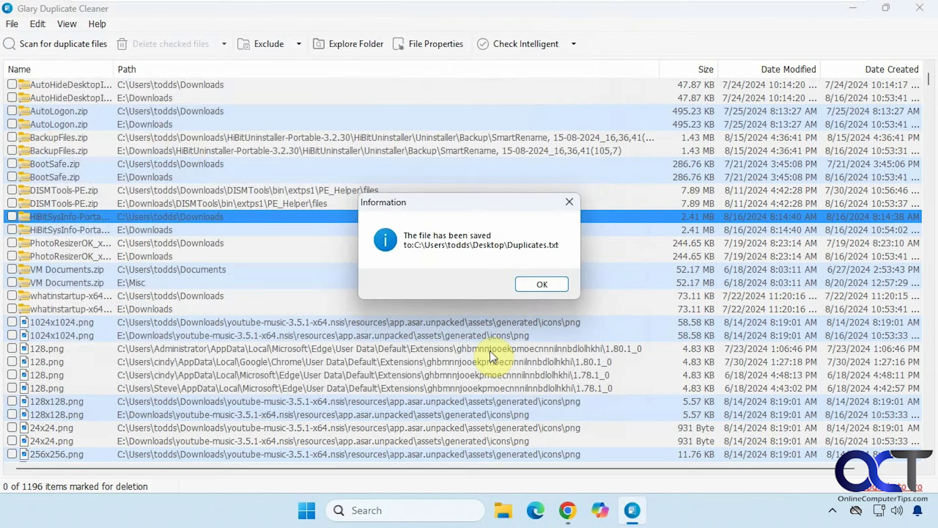
left_click(542, 282)
- Open Duplicates.txt from the desktop in maximized Notepad and scroll through the report
left_click(852, 8)
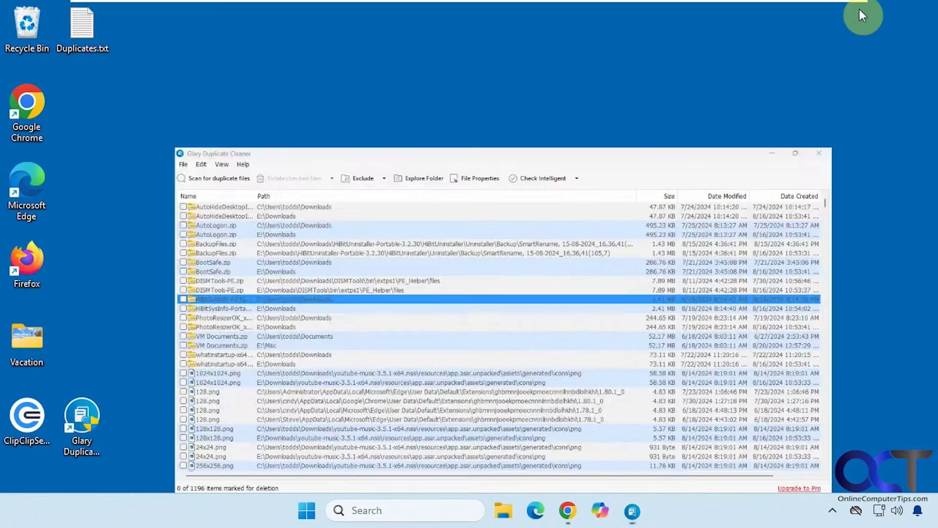
double_click(83, 46)
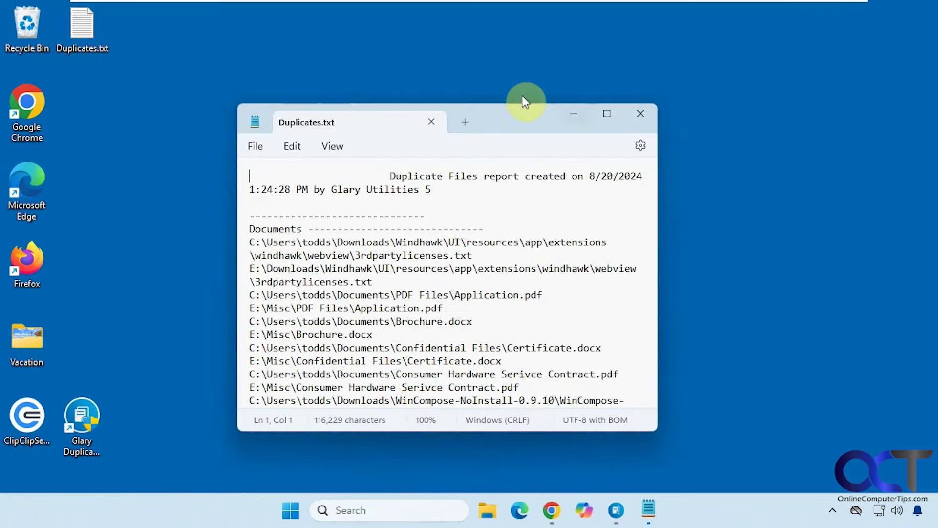
left_click(616, 112)
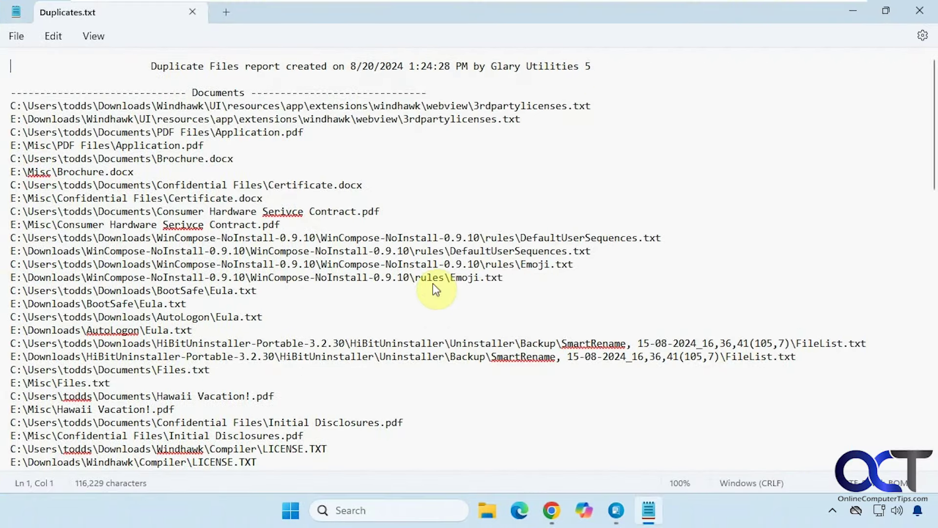
scroll(435, 289, "down", 9)
scroll(441, 291, "down", 15)
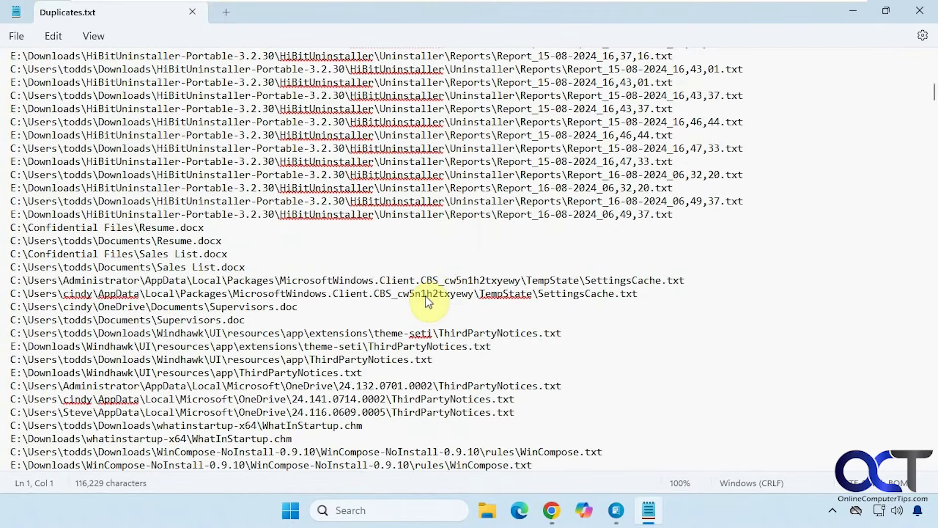
scroll(428, 301, "up", 20)
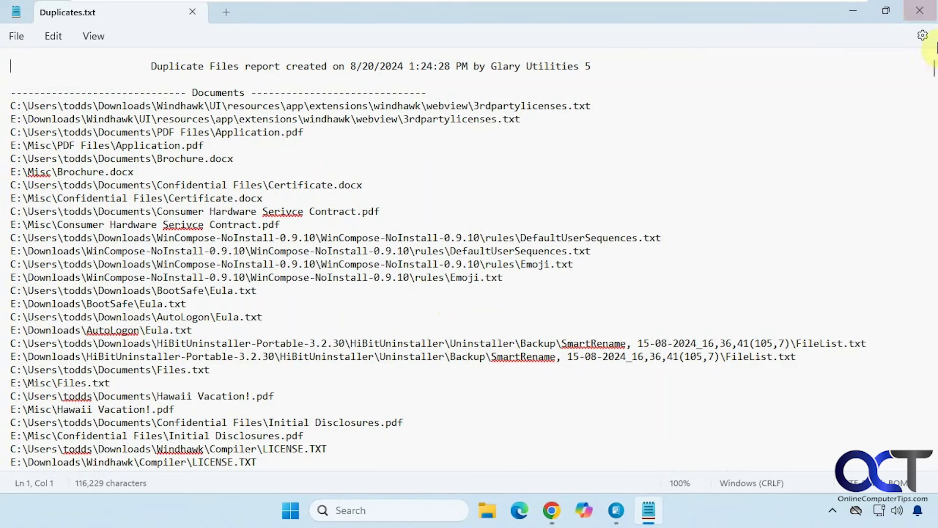
- Close Notepad and restore the Glary Duplicate Cleaner window from the taskbar
left_click(931, 13)
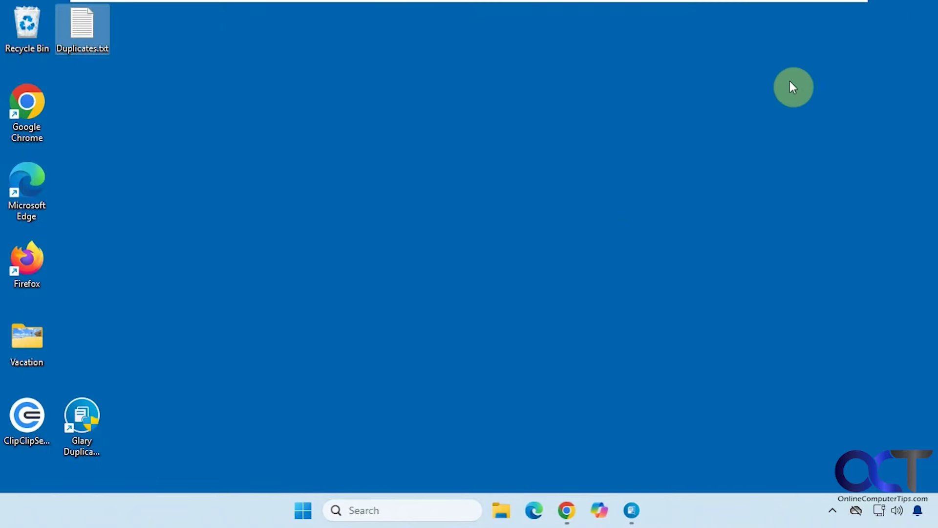
left_click(633, 510)
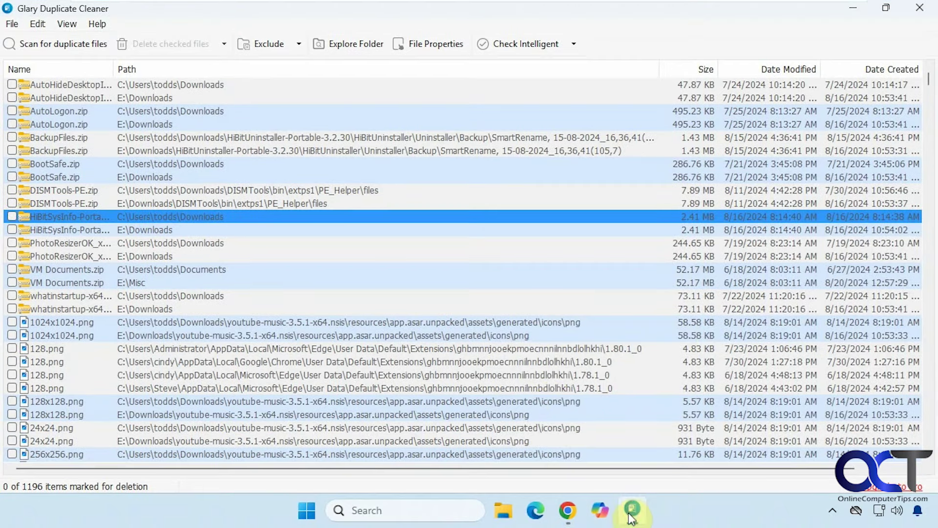